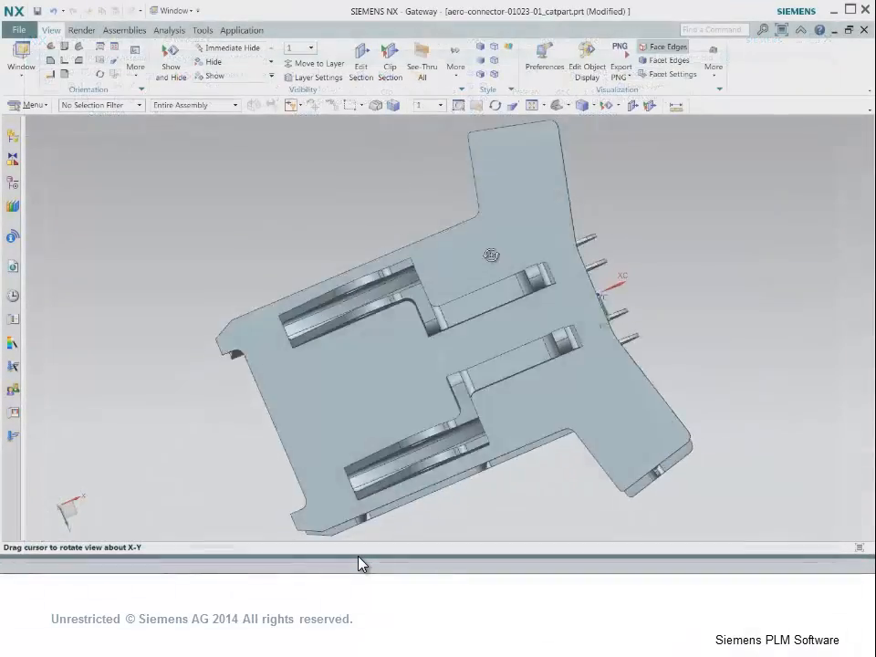
- Switch to Modeling and create a sketch on a horizontal plane offset 75 mm above the part's origin
{"action": "mouse_move", "coordinate": [429, 187]}
{"action": "middle_mouse_down"}
{"action": "mouse_move", "coordinate": [450, 197]}
{"action": "mouse_move", "coordinate": [424, 209]}
{"action": "middle_mouse_up"}
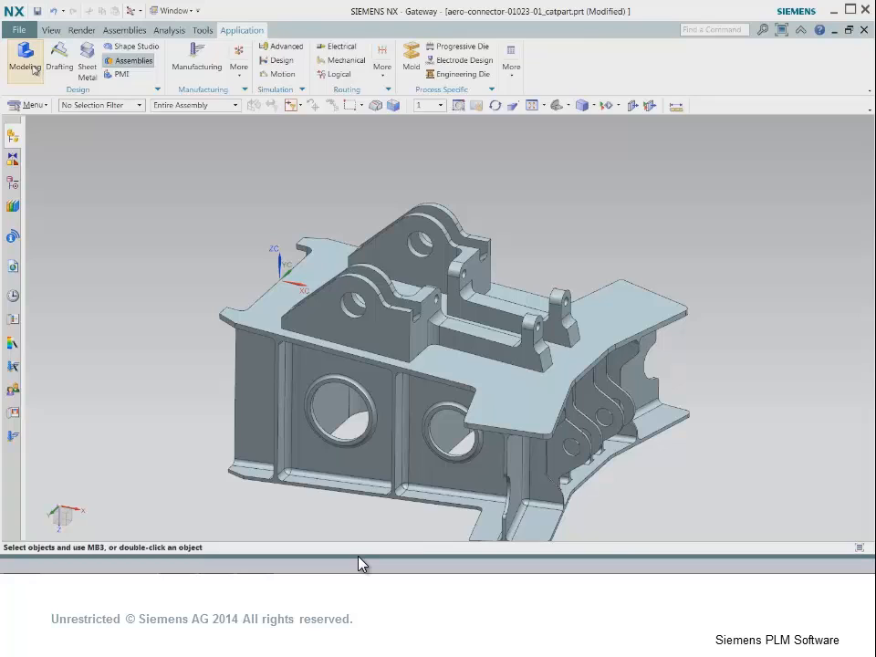
{"action": "left_click", "coordinate": [26, 57]}
{"action": "left_click", "coordinate": [20, 55]}
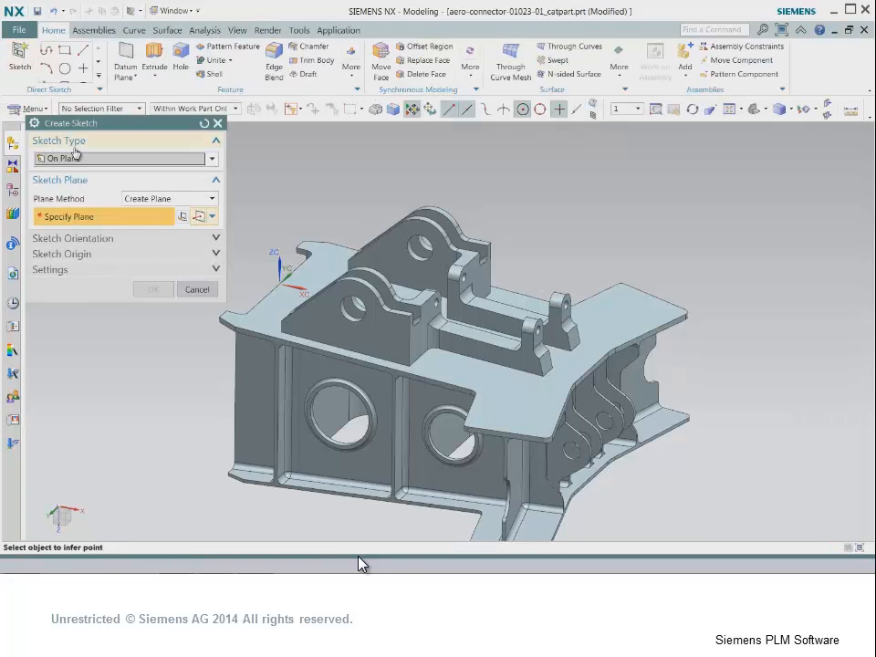
{"action": "left_click", "coordinate": [212, 216]}
{"action": "left_click", "coordinate": [596, 420]}
{"action": "left_click", "coordinate": [39, 296]}
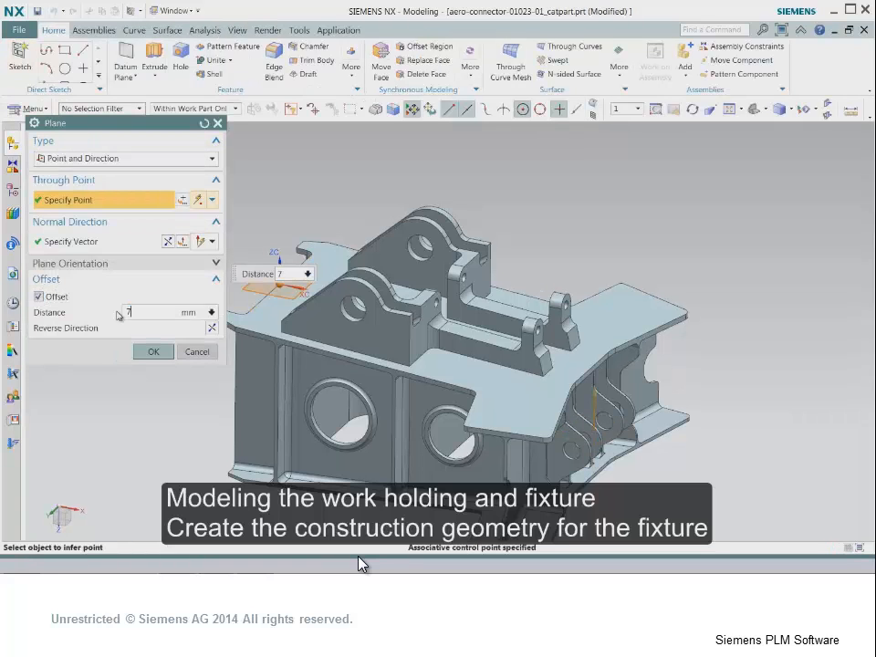
{"action": "key", "text": "Return"}
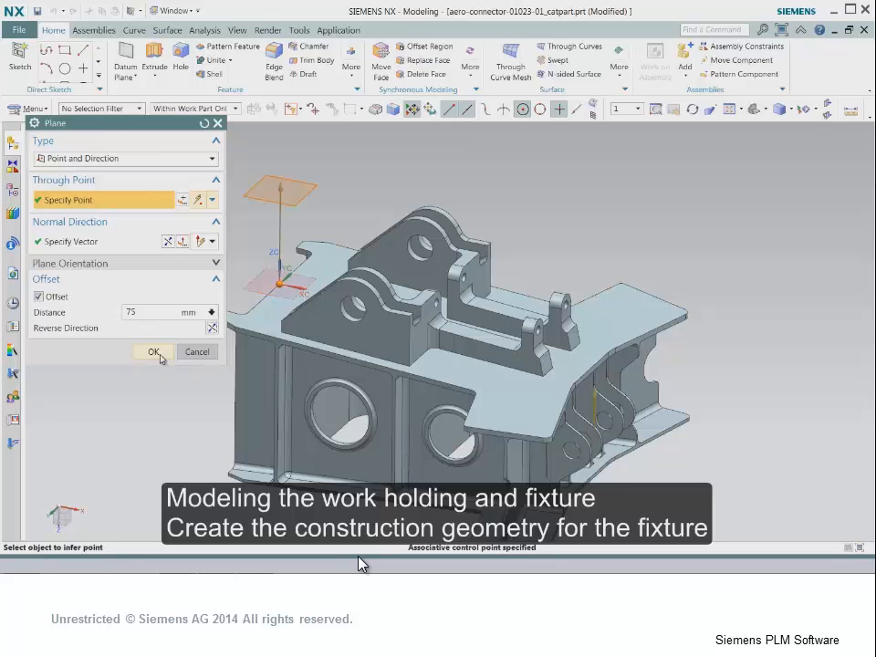
{"action": "left_click", "coordinate": [155, 353]}
{"action": "left_click", "coordinate": [151, 289]}
- Sketch a rectangle about 380 by 370 mm around the whole part, with its near edge 60 mm from the origin
{"action": "key", "text": "r"}
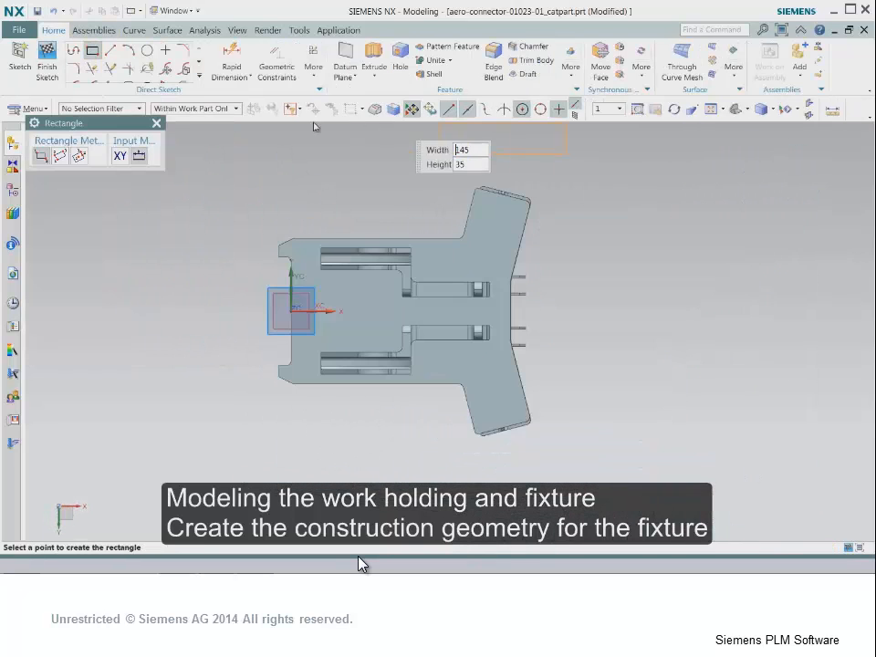
{"action": "left_click", "coordinate": [235, 475]}
{"action": "key", "text": "Escape"}
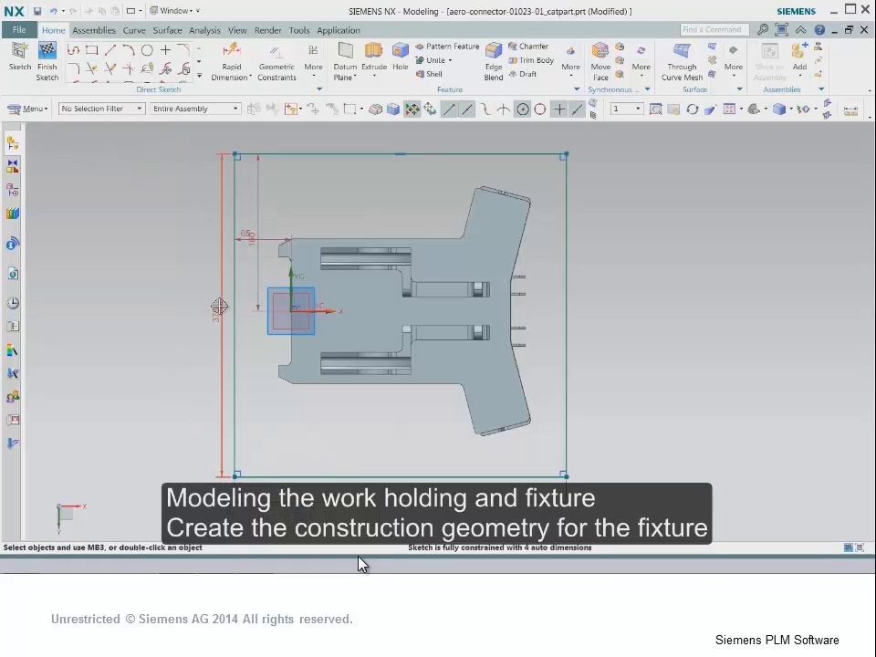
{"action": "left_click_drag", "start_coordinate": [219, 307], "coordinate": [171, 301]}
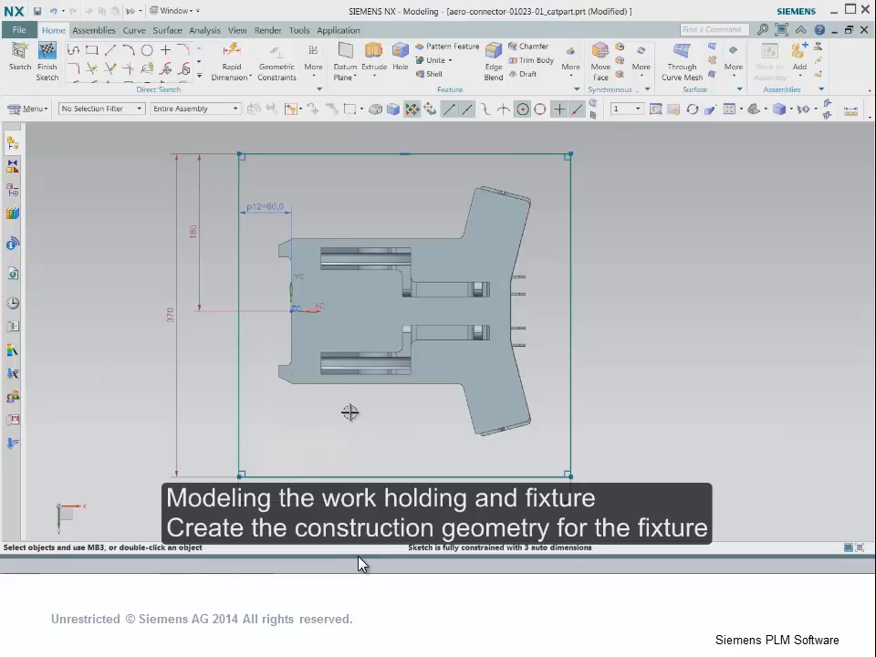
- Project the inner base edges of the two lug brackets and the plate's end edges into the sketch with Project Curve
{"action": "middle_click_drag", "start_coordinate": [349, 413], "coordinate": [359, 338]}
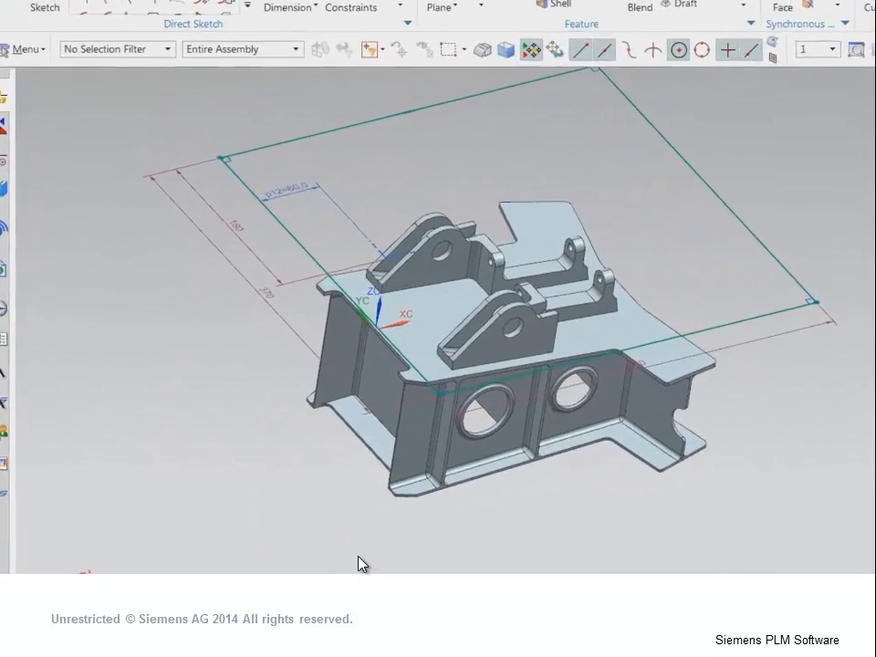
{"action": "left_click", "coordinate": [380, 296]}
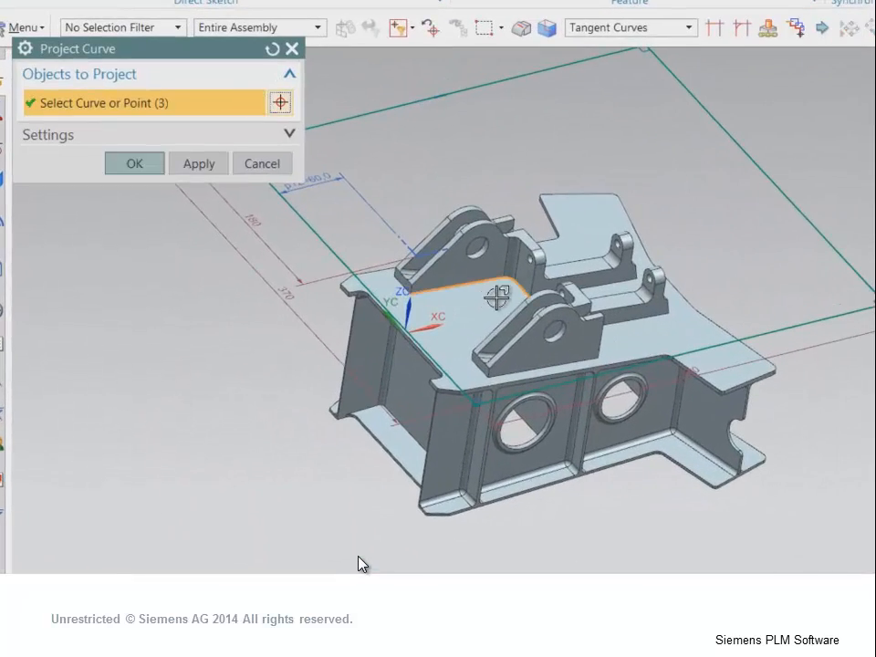
{"action": "middle_click_drag", "start_coordinate": [497, 296], "coordinate": [549, 340]}
{"action": "left_click", "coordinate": [539, 342]}
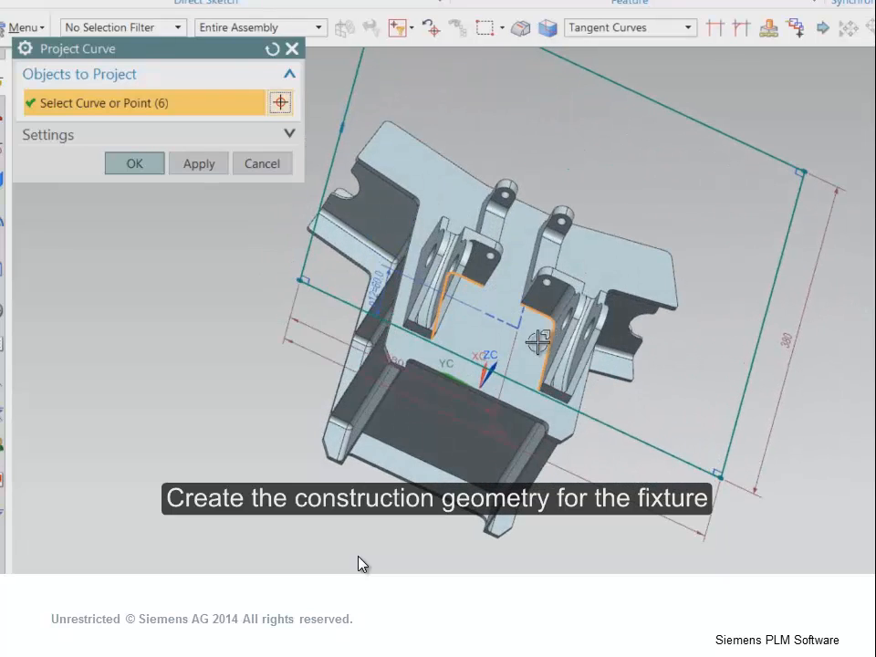
{"action": "middle_click_drag", "start_coordinate": [517, 266], "coordinate": [468, 240]}
{"action": "scroll", "coordinate": [523, 271], "scroll_direction": "up", "scroll_amount": 3}
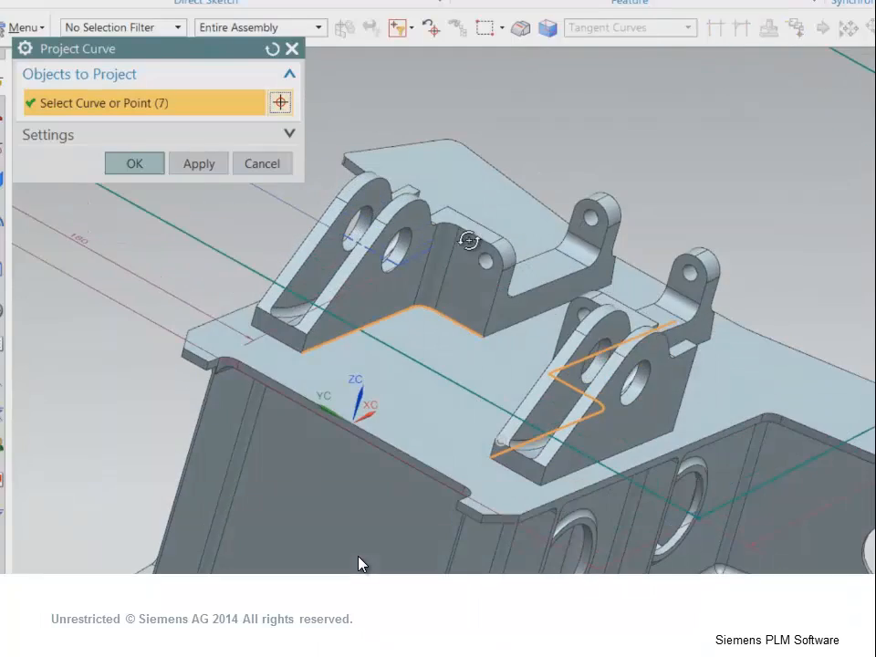
{"action": "left_click", "coordinate": [523, 325]}
{"action": "left_click", "coordinate": [652, 271]}
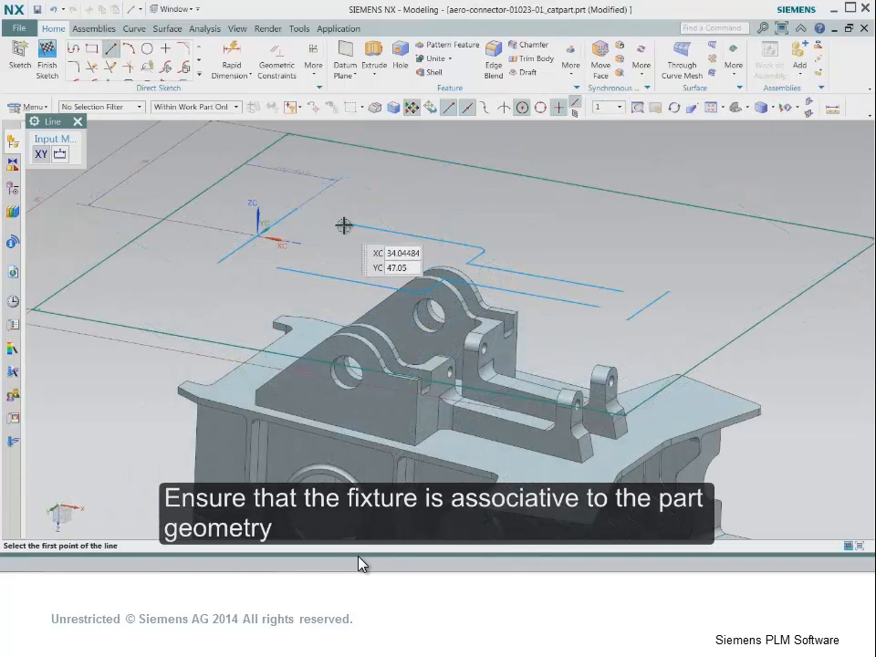
- Draw four lines joining the open ends of the projected bracket curves to the projected end lines
{"action": "left_click", "coordinate": [344, 223]}
{"action": "left_click", "coordinate": [293, 210]}
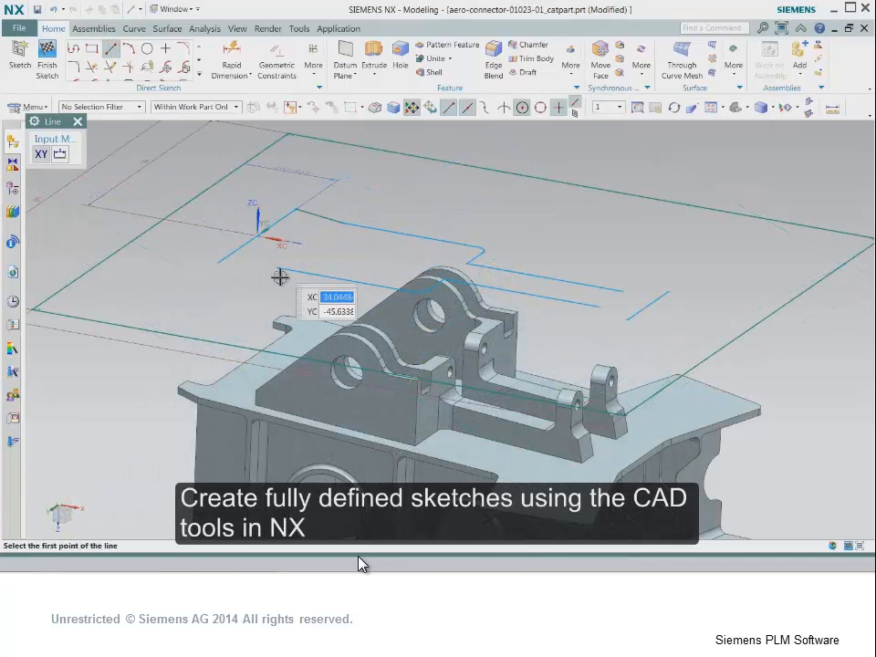
{"action": "left_click", "coordinate": [265, 262]}
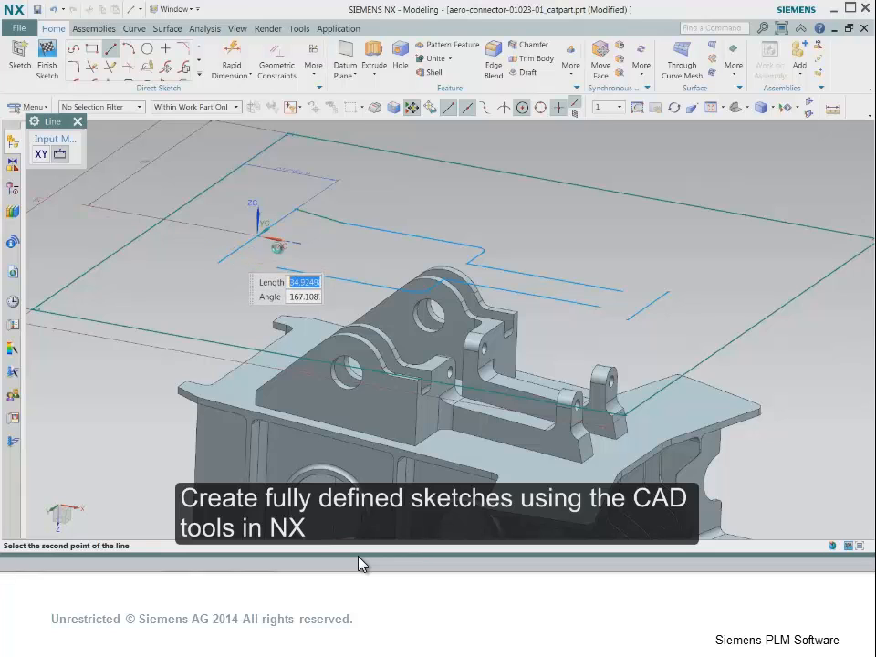
{"action": "left_click", "coordinate": [230, 254]}
{"action": "left_click", "coordinate": [624, 290]}
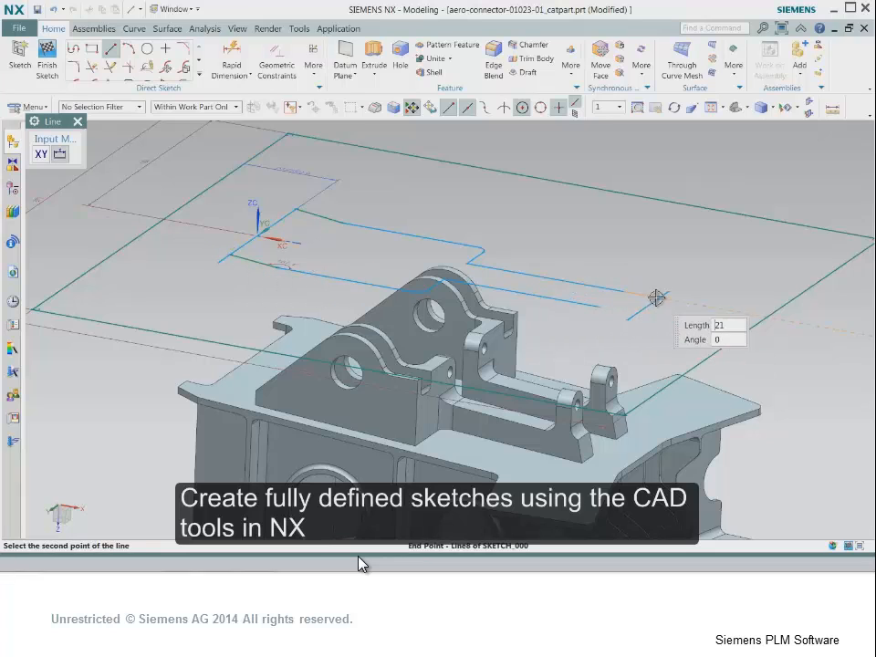
{"action": "left_click", "coordinate": [660, 297]}
{"action": "left_click", "coordinate": [599, 309]}
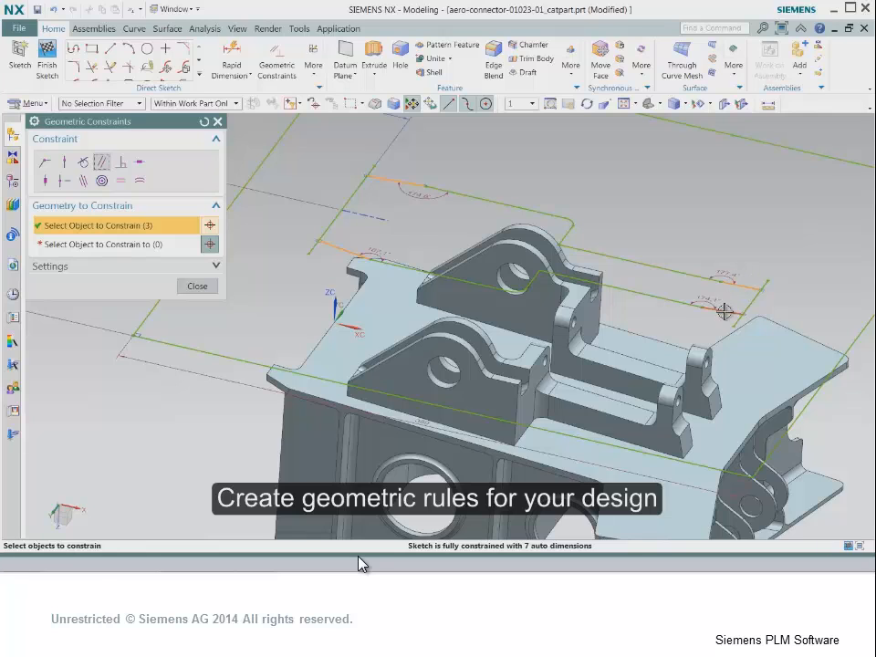
- Constrain the four connecting lines parallel to the projected bracket edge and finish the sketch
{"action": "left_click", "coordinate": [107, 245]}
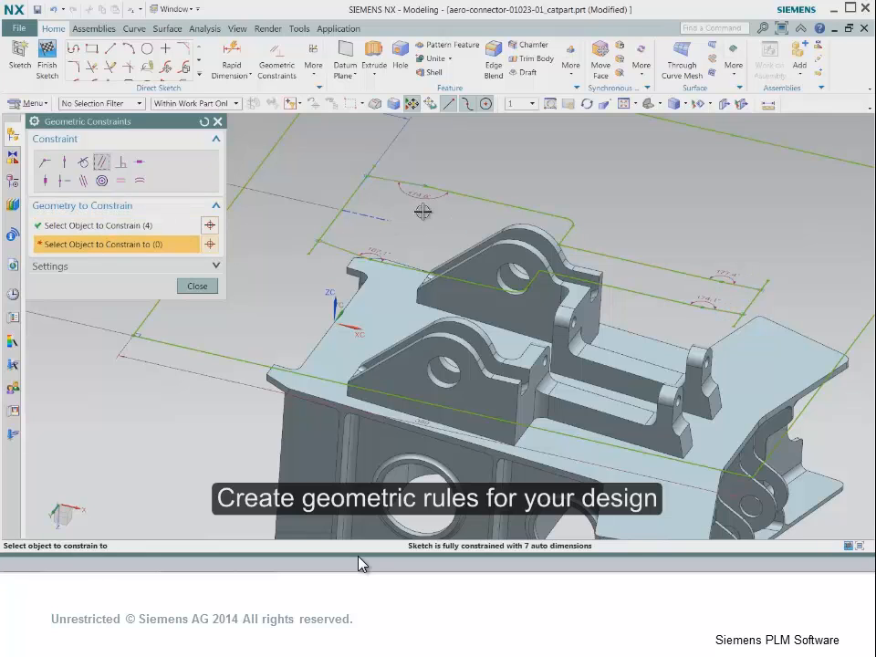
{"action": "left_click", "coordinate": [467, 194]}
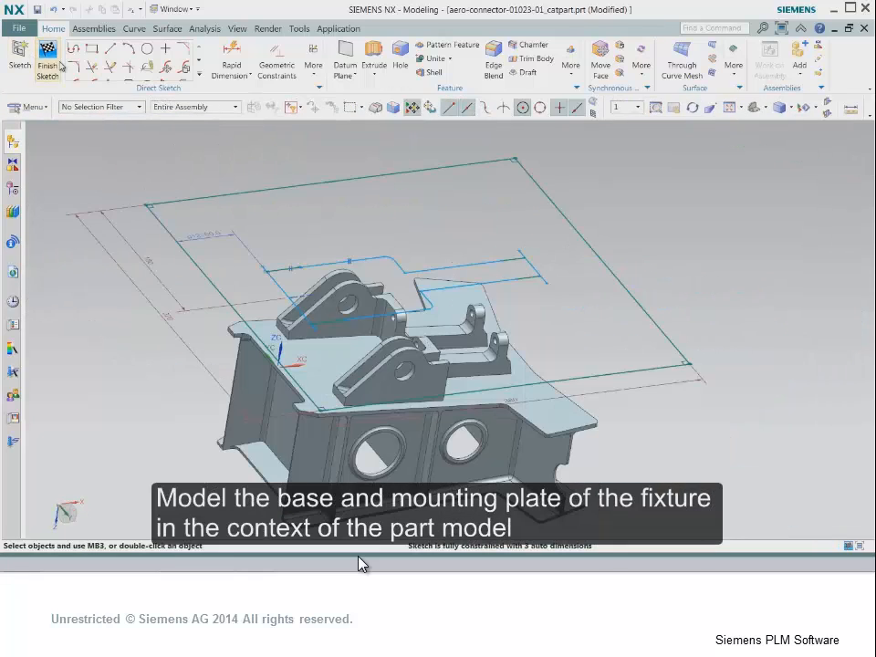
{"action": "left_click", "coordinate": [57, 63]}
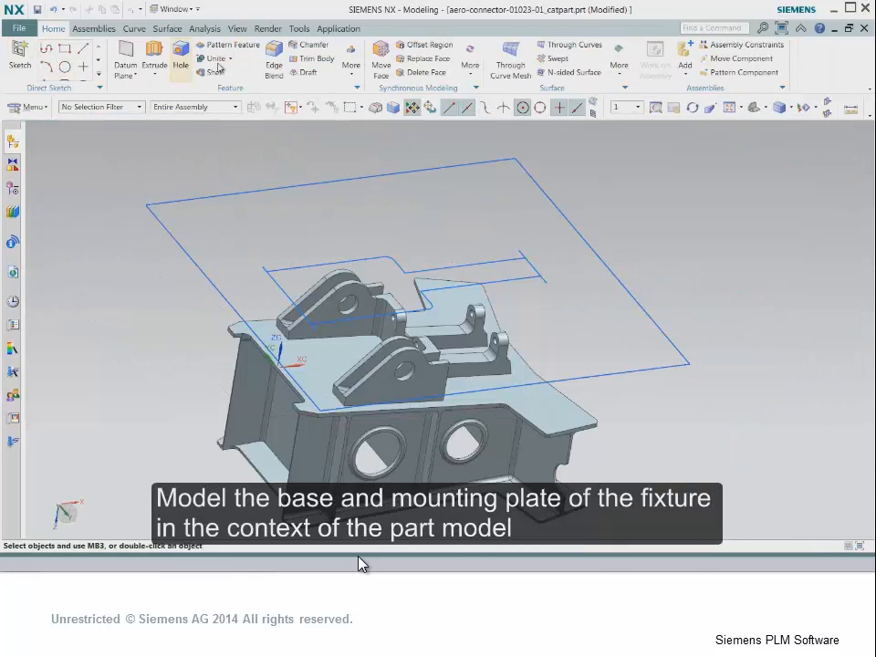
- Extrude the inner bracket-shaped region, picked as a region boundary, from 0 mm until extended to the part's plate face
{"action": "left_click", "coordinate": [155, 57]}
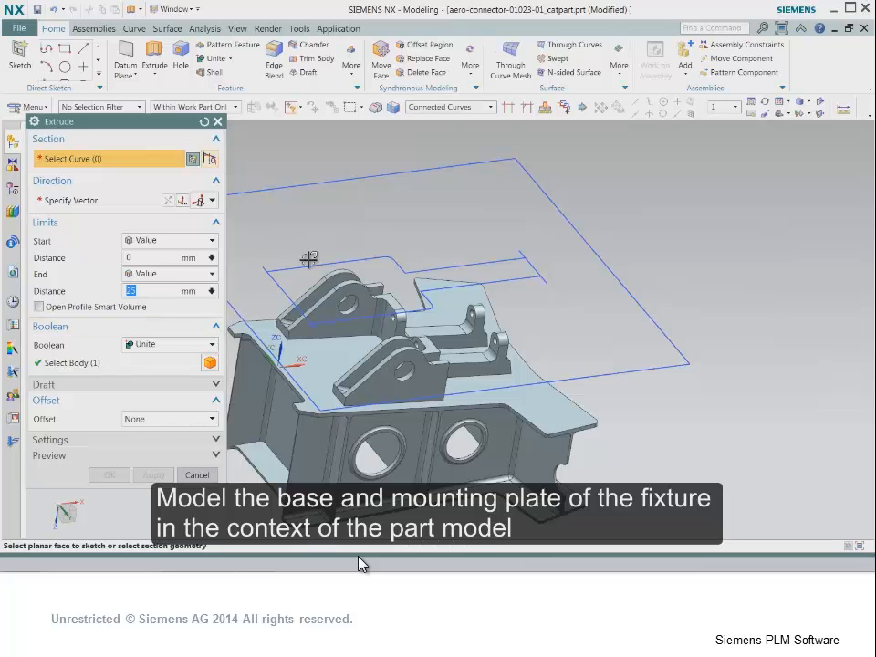
{"action": "left_click", "coordinate": [493, 107]}
{"action": "left_click", "coordinate": [524, 188]}
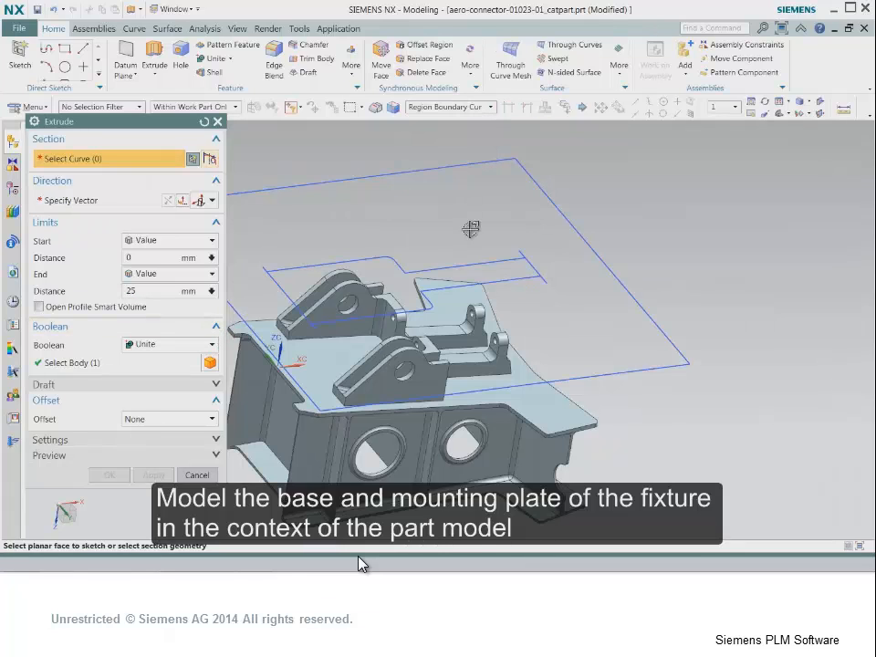
{"action": "left_click", "coordinate": [468, 265]}
{"action": "left_click", "coordinate": [208, 275]}
{"action": "left_click", "coordinate": [161, 337]}
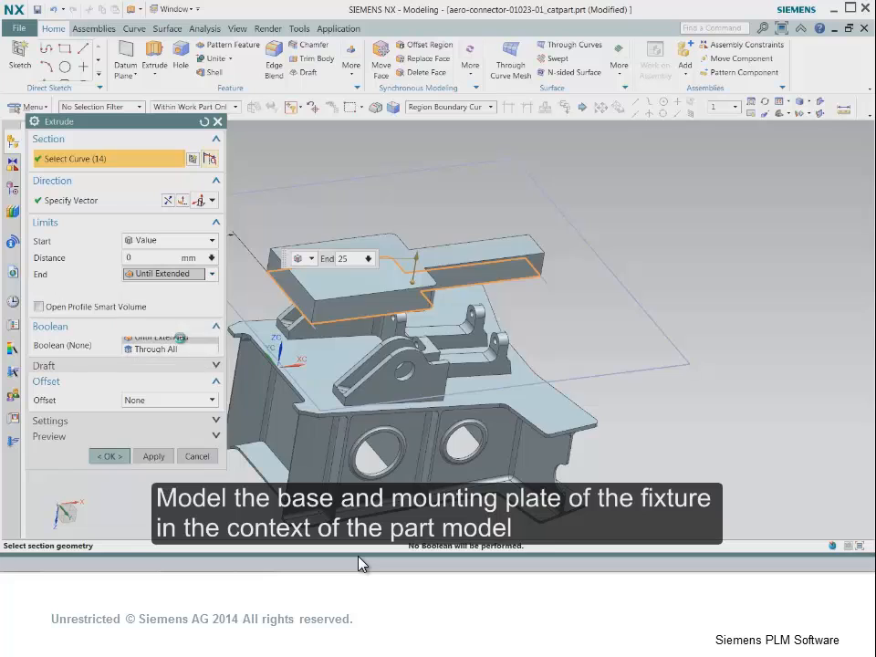
{"action": "left_click", "coordinate": [306, 359]}
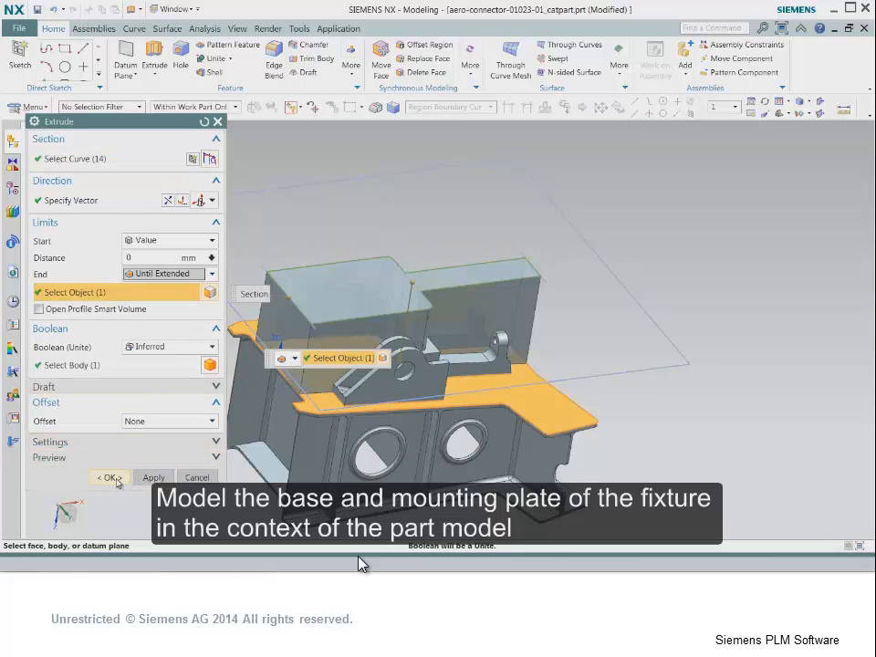
{"action": "left_click", "coordinate": [116, 479]}
- Extrude the outer sketch rectangle 25 mm to form the fixture's base plate
{"action": "left_click", "coordinate": [154, 55]}
{"action": "left_click", "coordinate": [491, 107]}
{"action": "left_click", "coordinate": [457, 130]}
{"action": "left_click", "coordinate": [408, 171]}
{"action": "type", "text": "25"}
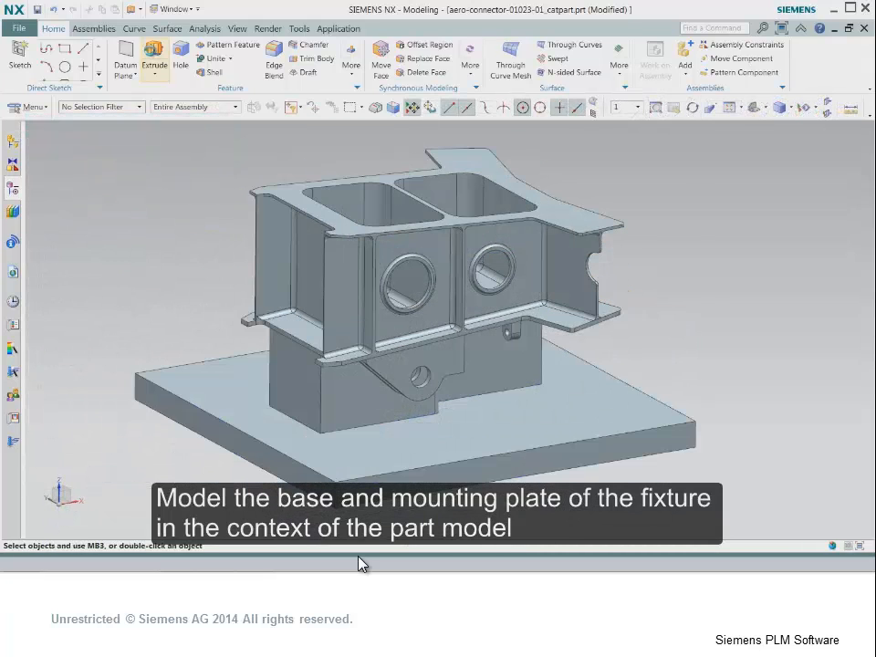
{"action": "left_click", "coordinate": [154, 54]}
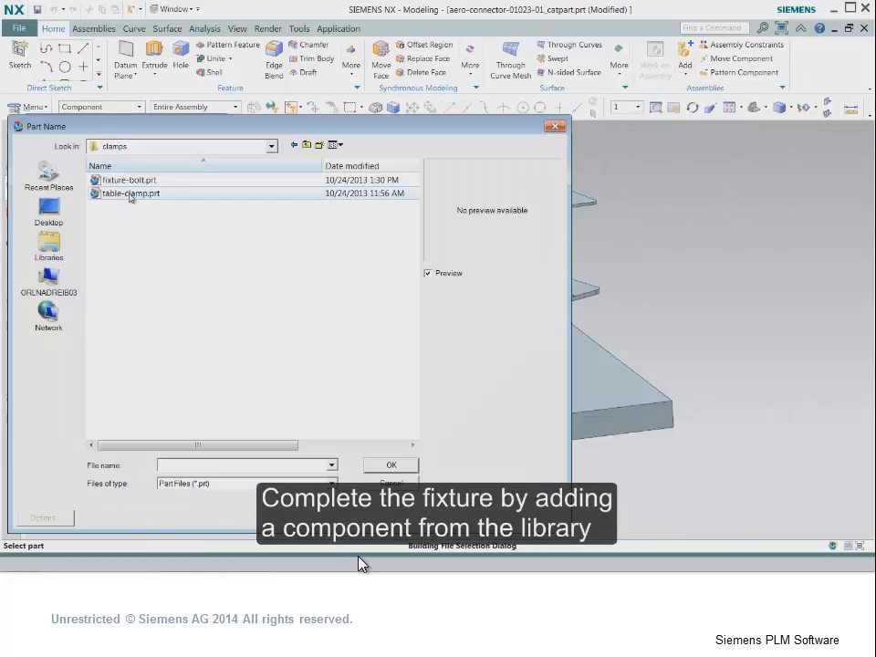
- Add the component fixture-bolt.prt by constraints, making its head edge concentric with the hole in the lug bracket
{"action": "left_click", "coordinate": [137, 180]}
{"action": "left_click", "coordinate": [389, 464]}
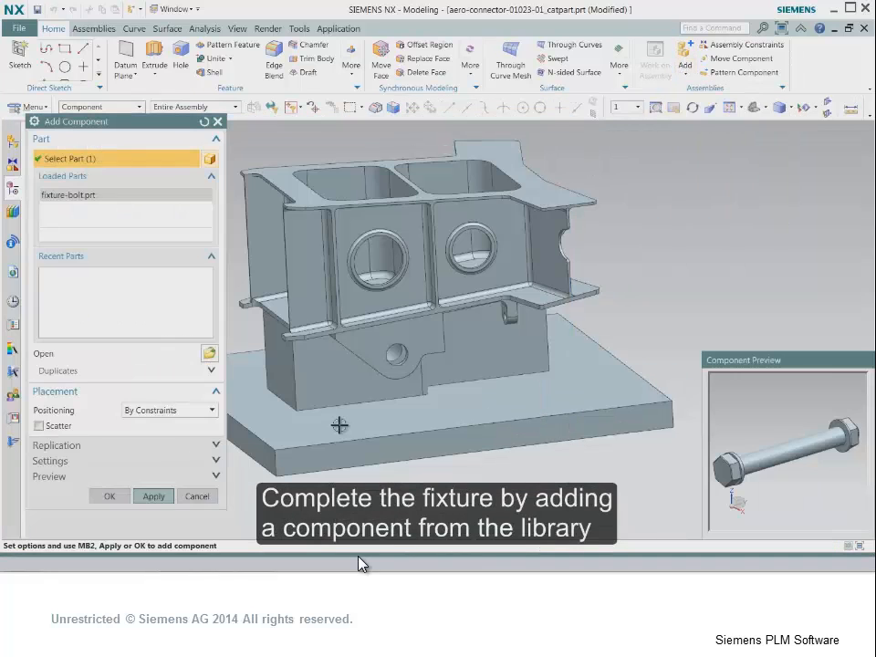
{"action": "middle_click", "coordinate": [339, 426]}
{"action": "left_click", "coordinate": [728, 421]}
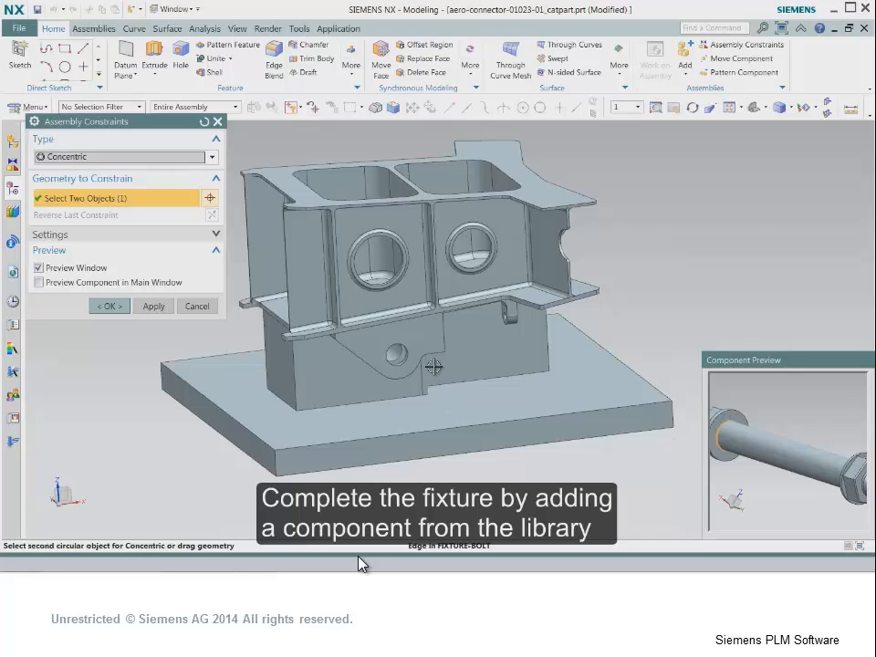
{"action": "scroll", "coordinate": [433, 366], "scroll_direction": "up", "scroll_amount": 3}
{"action": "left_click", "coordinate": [376, 363]}
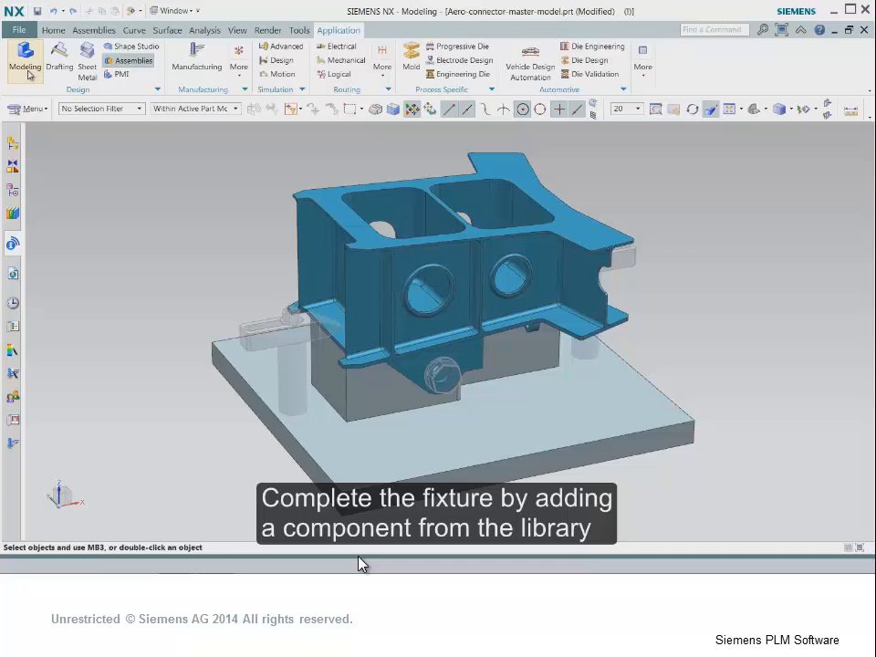
- Switch the master model to Modeling and hide the fixture base, both support posts and both table clamps
{"action": "left_click", "coordinate": [26, 69]}
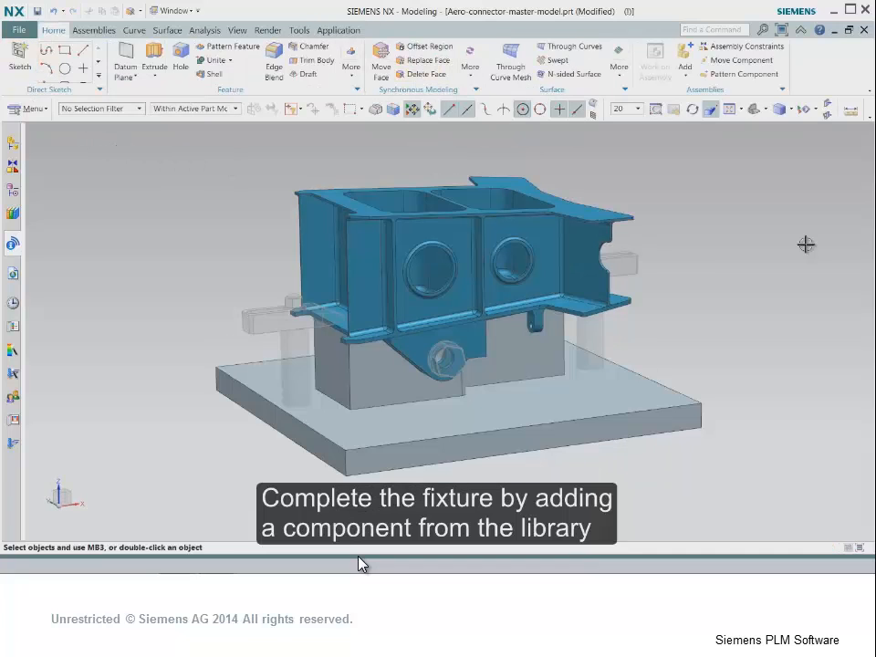
{"action": "key", "text": "ctrl+b"}
{"action": "left_click", "coordinate": [598, 370]}
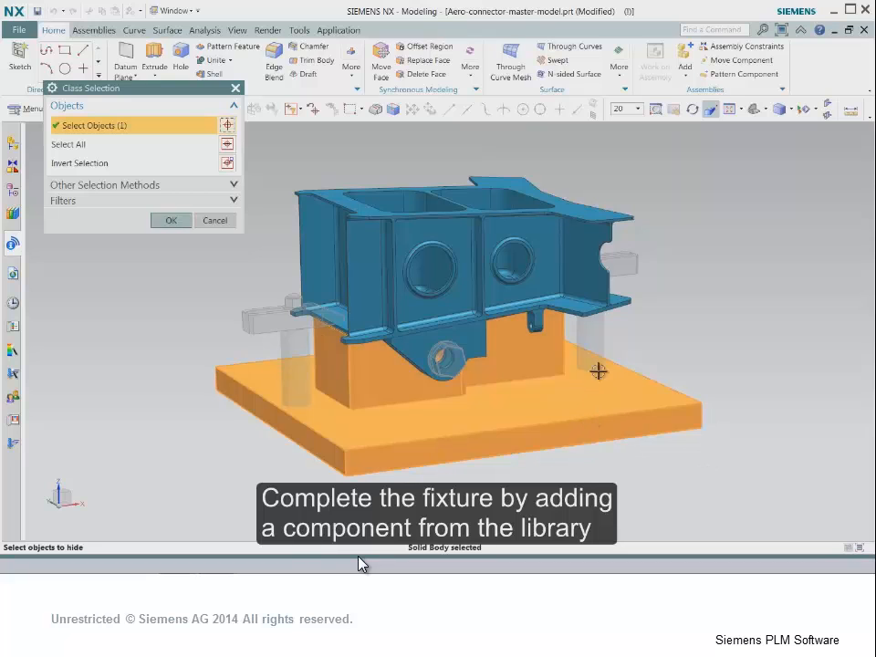
{"action": "left_click", "coordinate": [287, 350]}
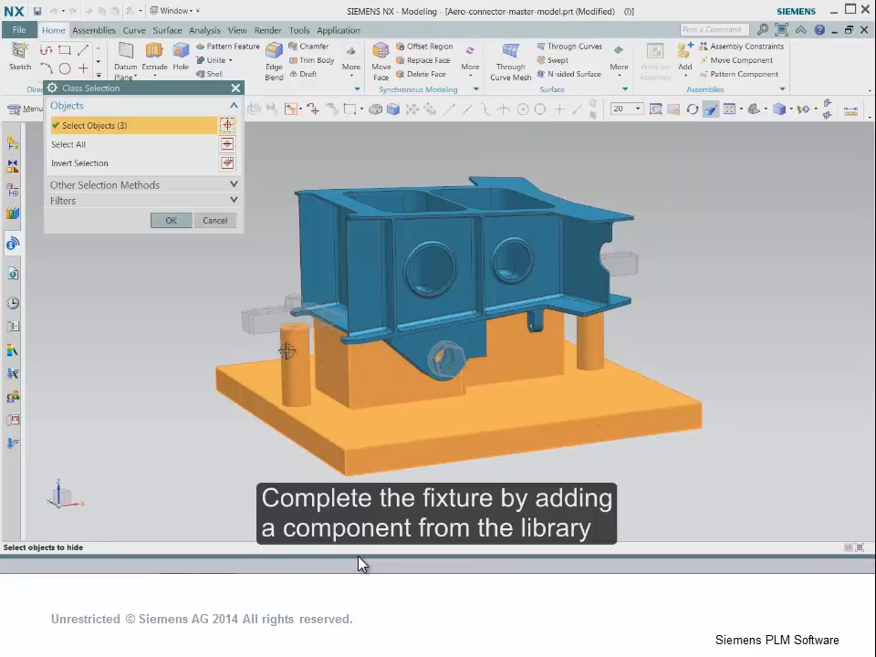
{"action": "left_click", "coordinate": [278, 324]}
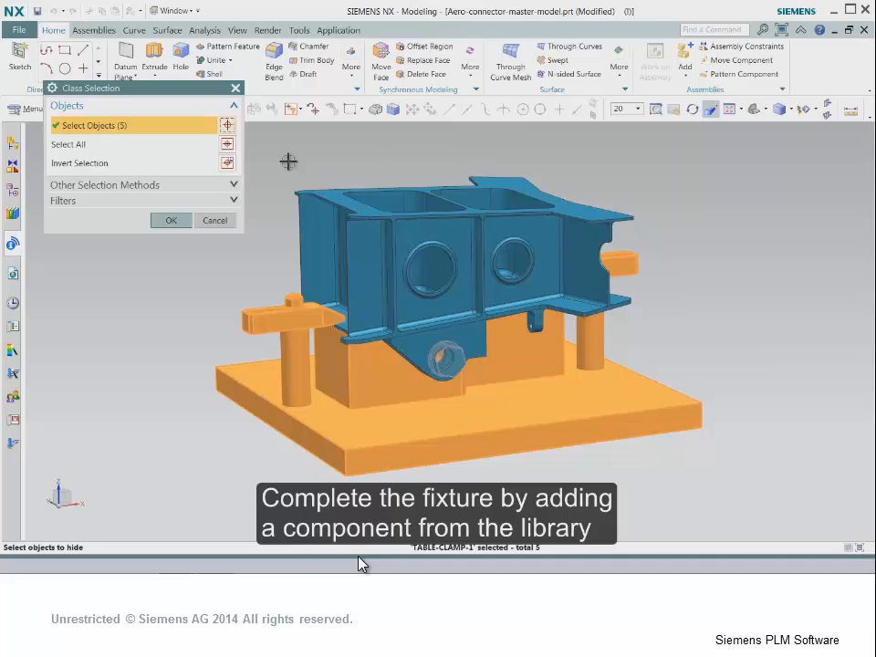
{"action": "left_click", "coordinate": [182, 222]}
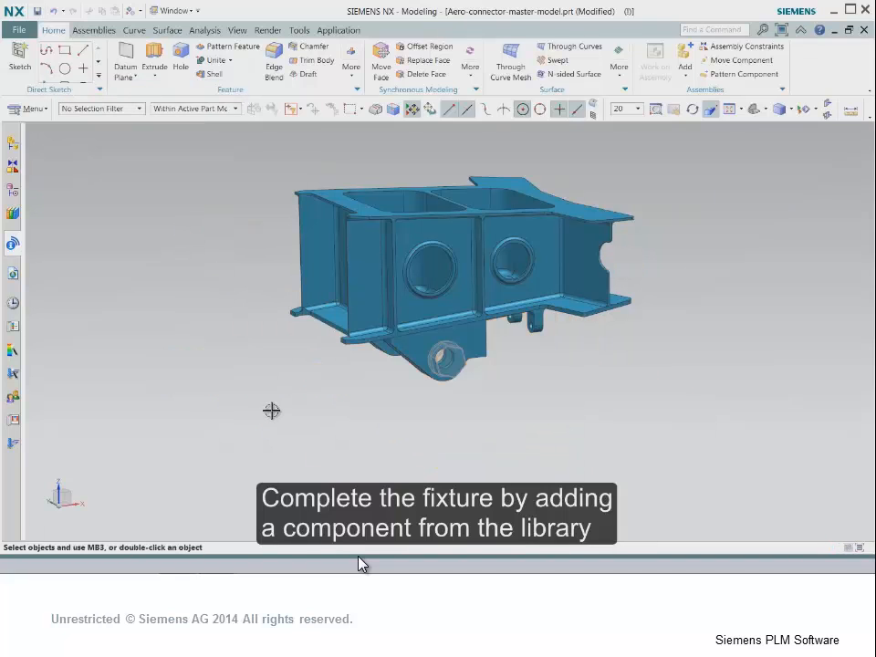
- Remove the round holes in the part's walls using Delete Face with the type Hole
{"action": "middle_click_drag", "start_coordinate": [272, 410], "coordinate": [469, 438]}
{"action": "left_click", "coordinate": [433, 75]}
{"action": "left_click", "coordinate": [230, 166]}
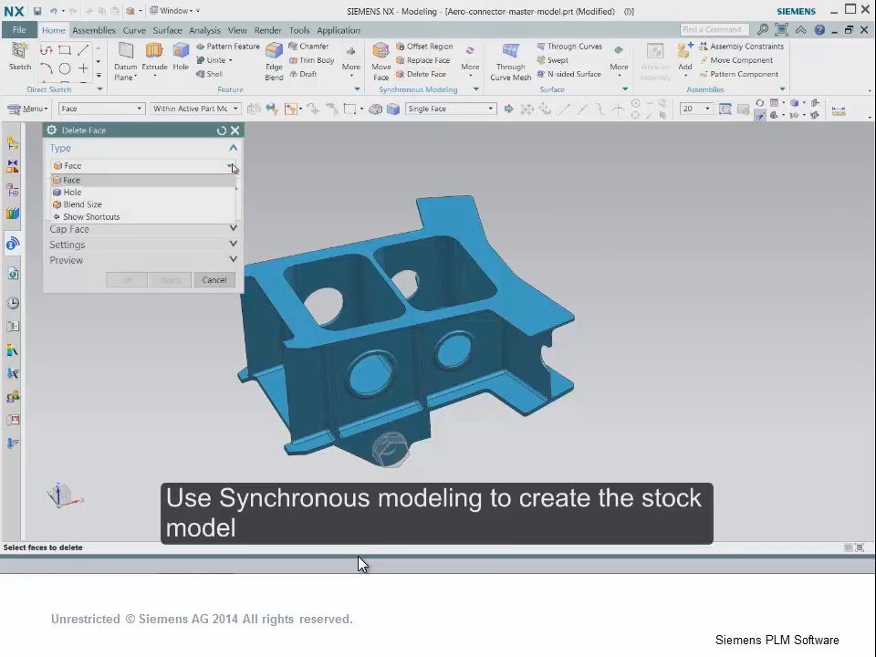
{"action": "left_click", "coordinate": [193, 192]}
{"action": "left_click_drag", "start_coordinate": [634, 299], "coordinate": [657, 168]}
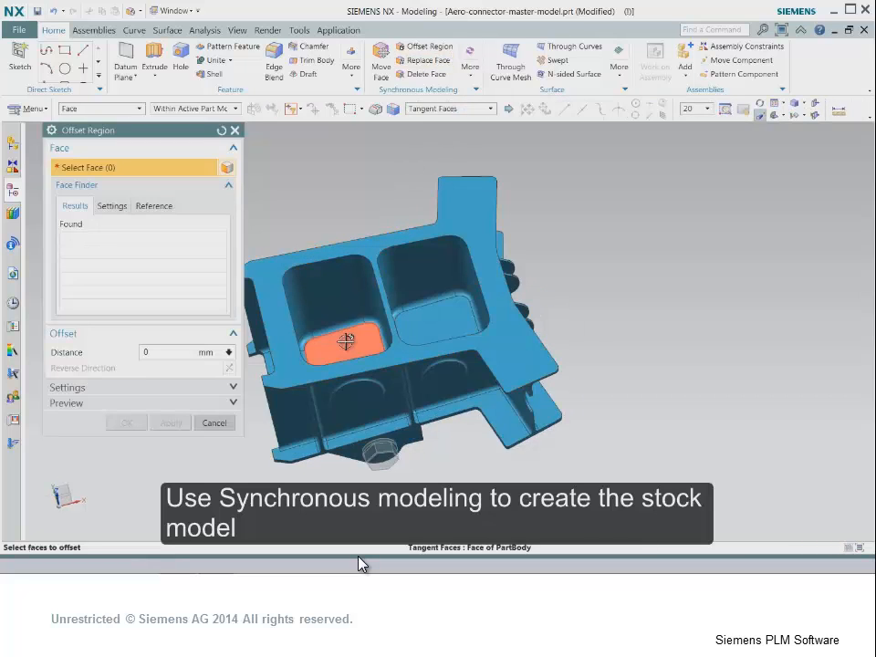
- Offset the faces of both rectangular pockets by 4 mm and the pocketed flange's outer face by 4 mm using Offset Region
{"action": "left_click", "coordinate": [346, 341]}
{"action": "left_click", "coordinate": [438, 320]}
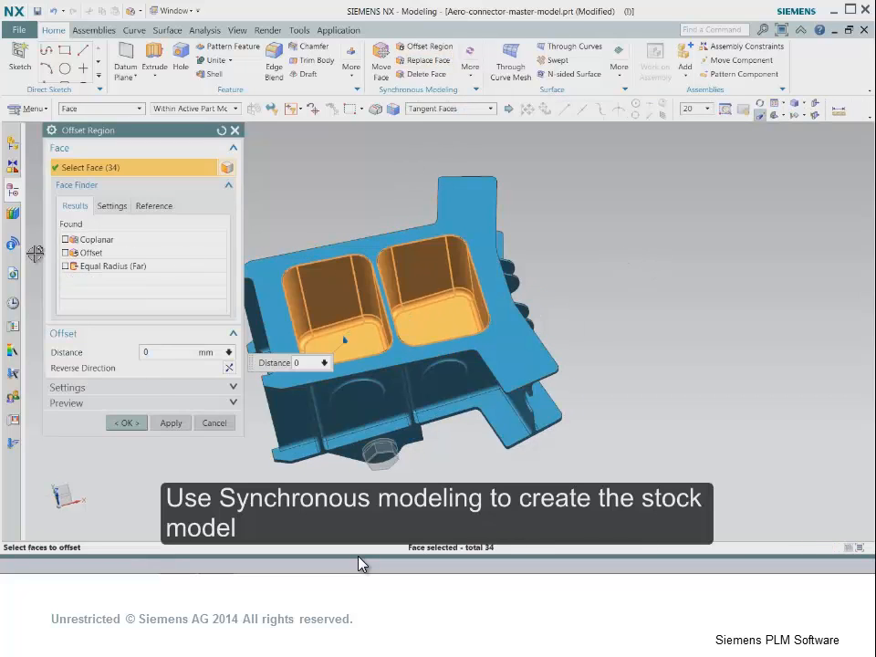
{"action": "type", "text": "4"}
{"action": "left_click", "coordinate": [128, 422]}
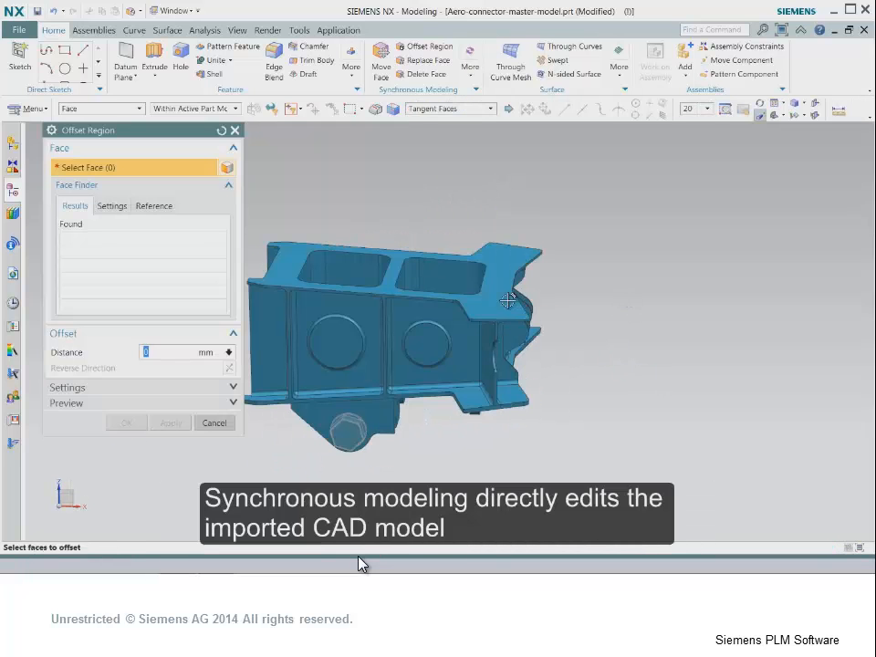
{"action": "left_click", "coordinate": [508, 301]}
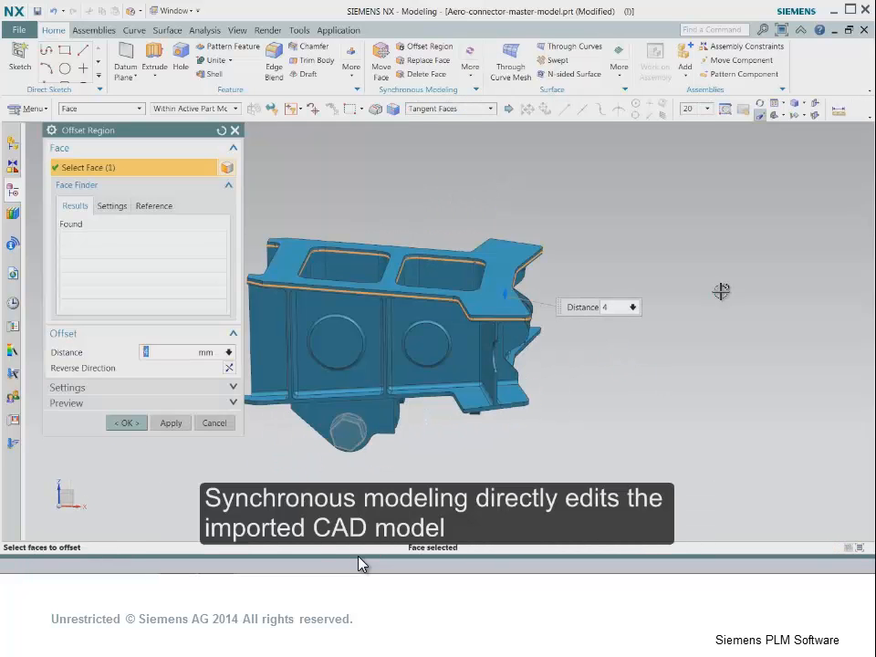
{"action": "middle_click", "coordinate": [186, 411]}
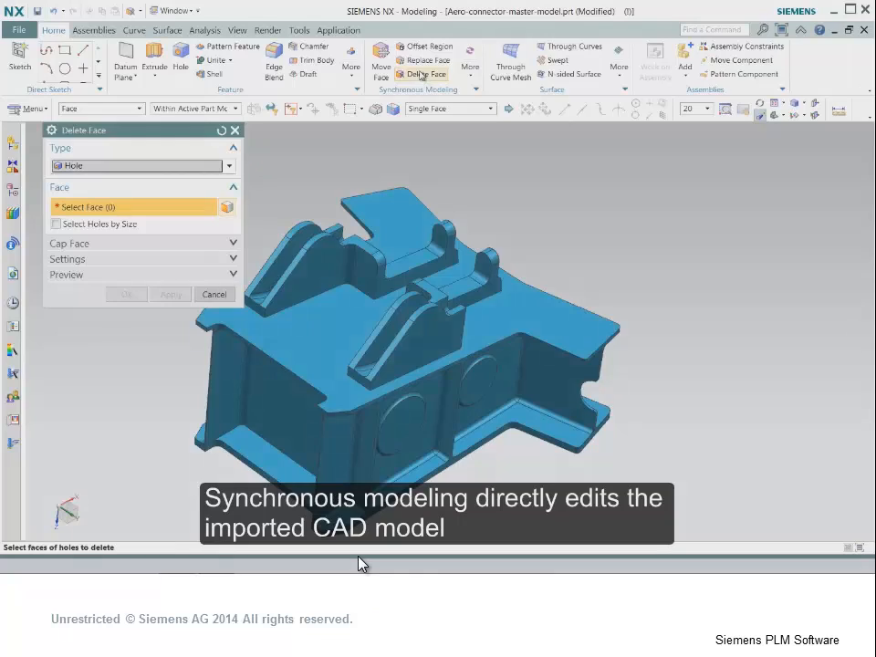
- Delete the slots in the lug bracket's ribs using Slot Faces, and thicken the ribs by offsetting their Boss or Pocket Faces
{"action": "left_click", "coordinate": [492, 109]}
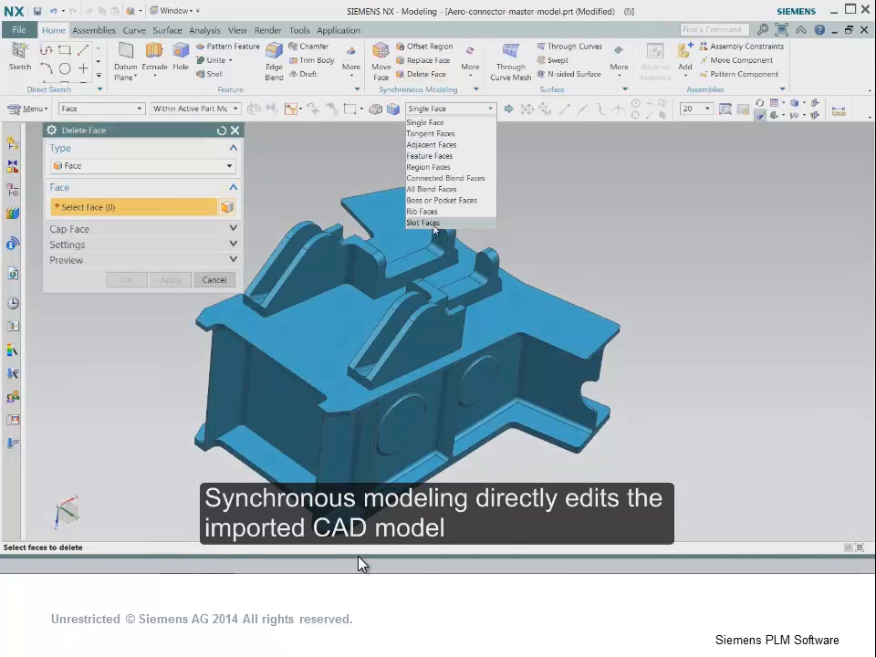
{"action": "left_click", "coordinate": [434, 223]}
{"action": "left_click", "coordinate": [406, 311]}
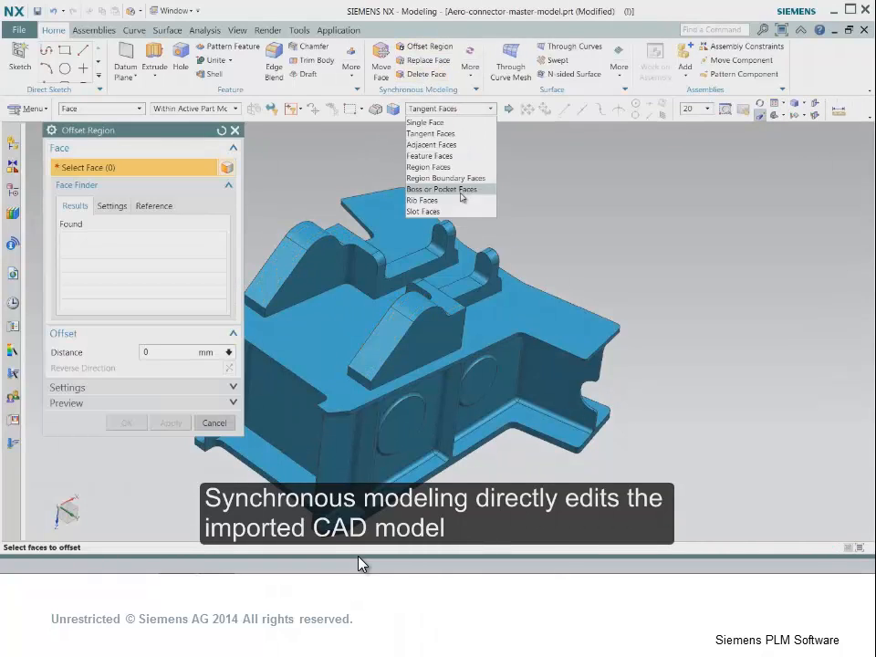
{"action": "left_click", "coordinate": [462, 195]}
{"action": "left_click", "coordinate": [312, 236]}
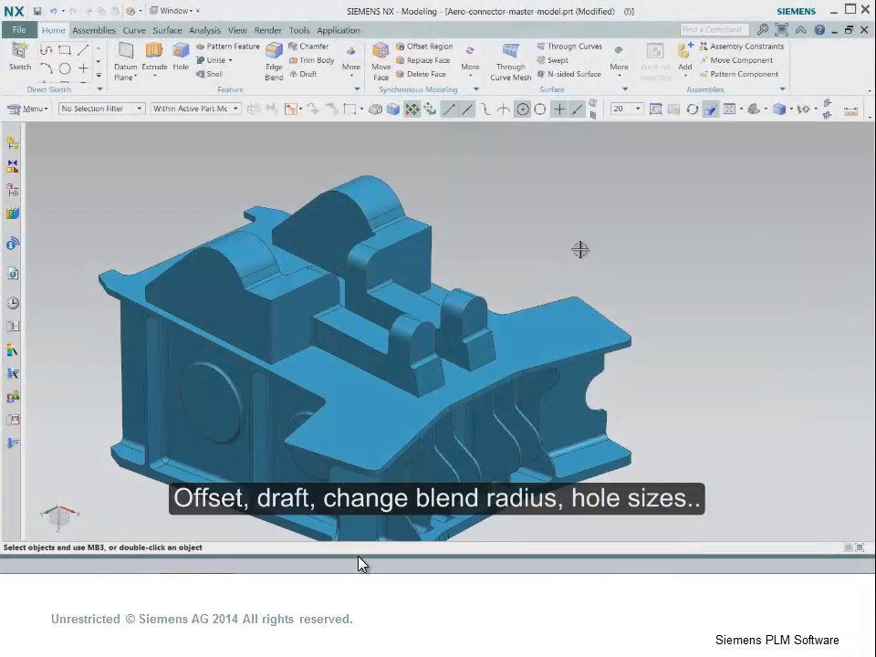
- Resize the small corner blends between the lug bracket's bars and upright ends to a radius of 5 mm
{"action": "left_click", "coordinate": [470, 66]}
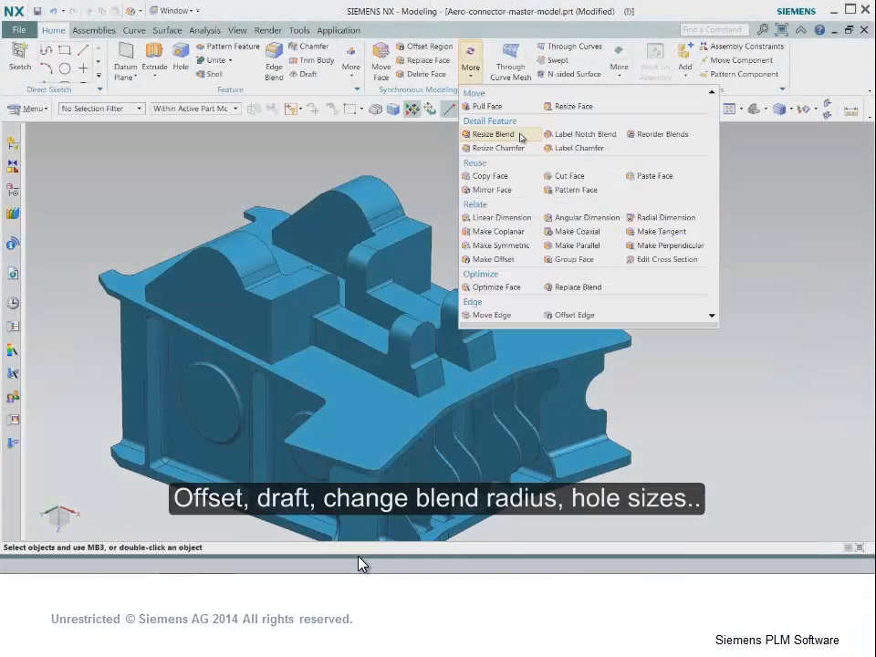
{"action": "left_click", "coordinate": [470, 194]}
{"action": "scroll", "coordinate": [354, 285], "scroll_direction": "up", "scroll_amount": 3}
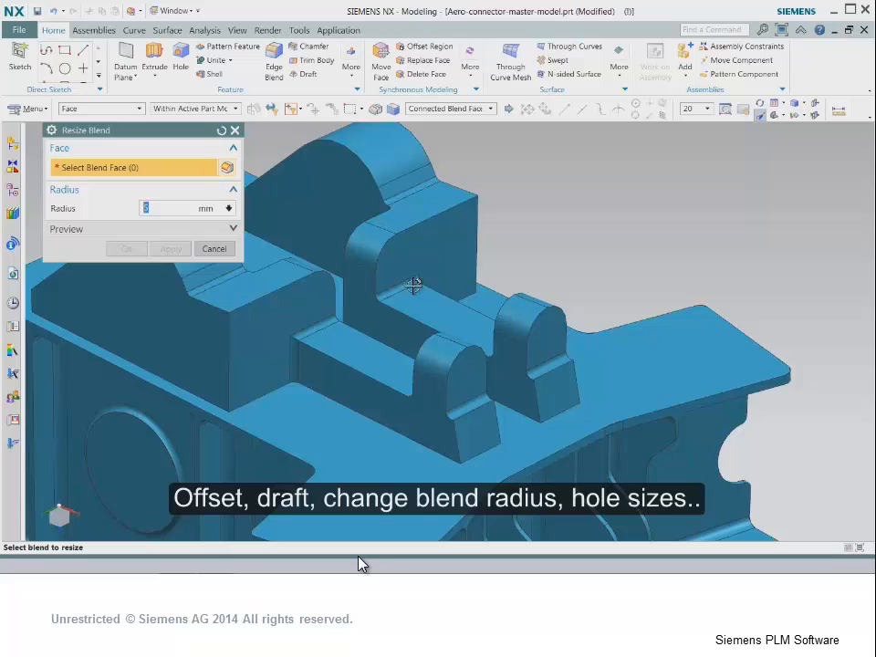
{"action": "left_click", "coordinate": [293, 342]}
{"action": "middle_click_drag", "start_coordinate": [293, 342], "coordinate": [538, 341]}
{"action": "left_click", "coordinate": [539, 341]}
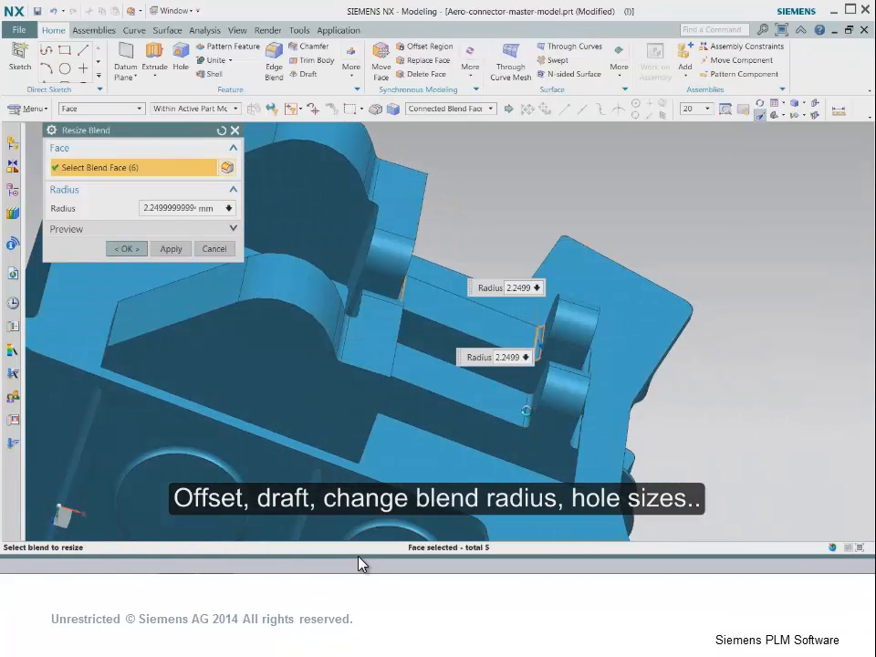
{"action": "type", "text": "5"}
{"action": "left_click", "coordinate": [126, 248]}
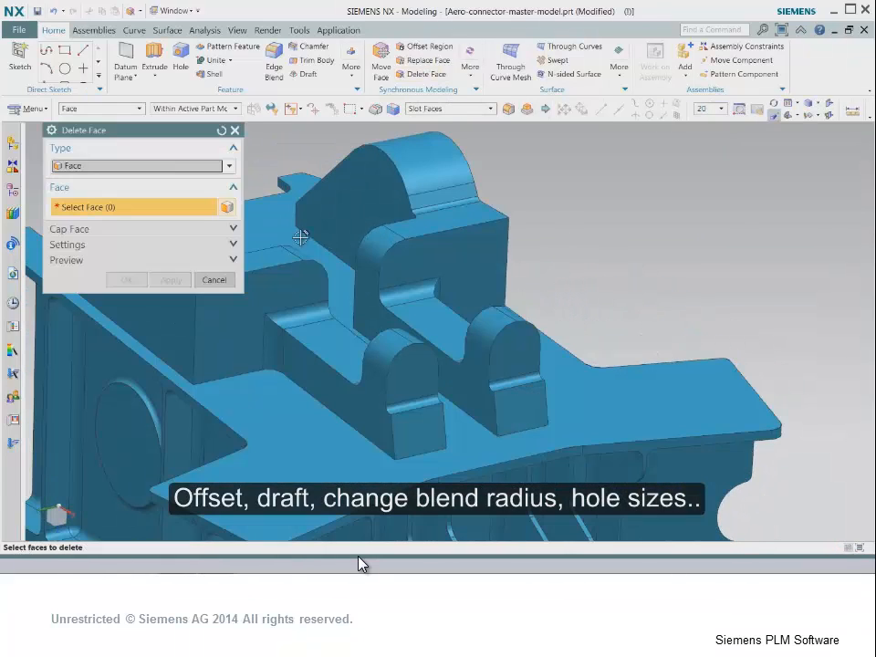
- Delete the blended step faces at the lug bracket's ends, and rotate the rib's outer side face to 351 degrees with Move Face
{"action": "left_click", "coordinate": [515, 382]}
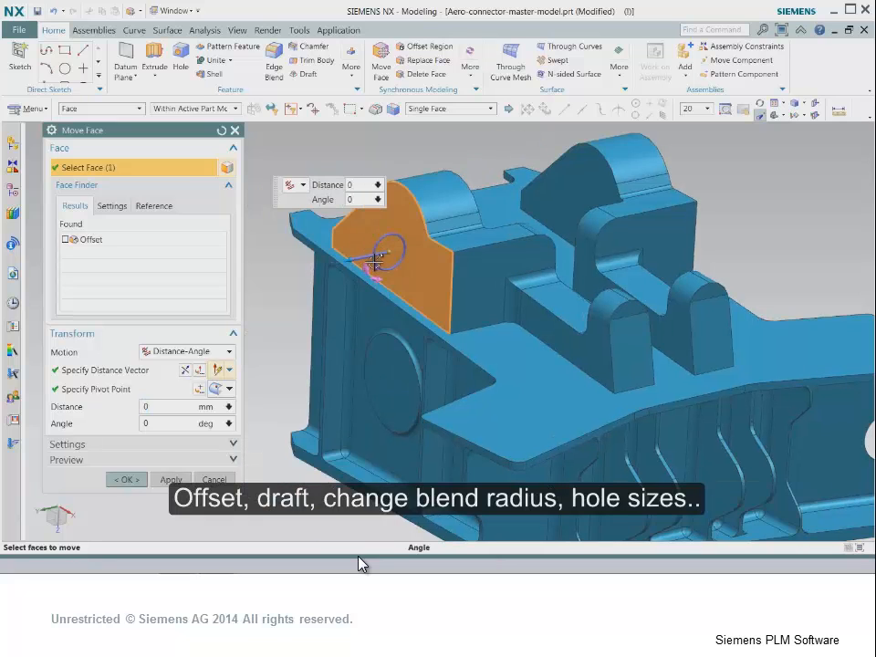
{"action": "left_click_drag", "start_coordinate": [385, 239], "coordinate": [376, 261]}
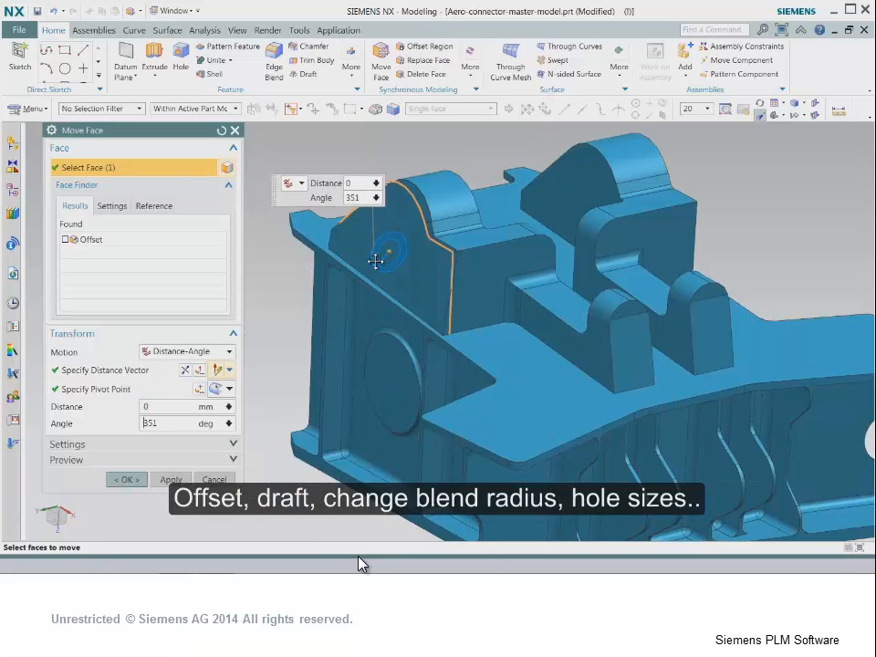
{"action": "middle_click_drag", "start_coordinate": [503, 323], "coordinate": [691, 270]}
{"action": "middle_click", "coordinate": [691, 270]}
{"action": "left_click", "coordinate": [691, 270]}
{"action": "type", "text": "10"}
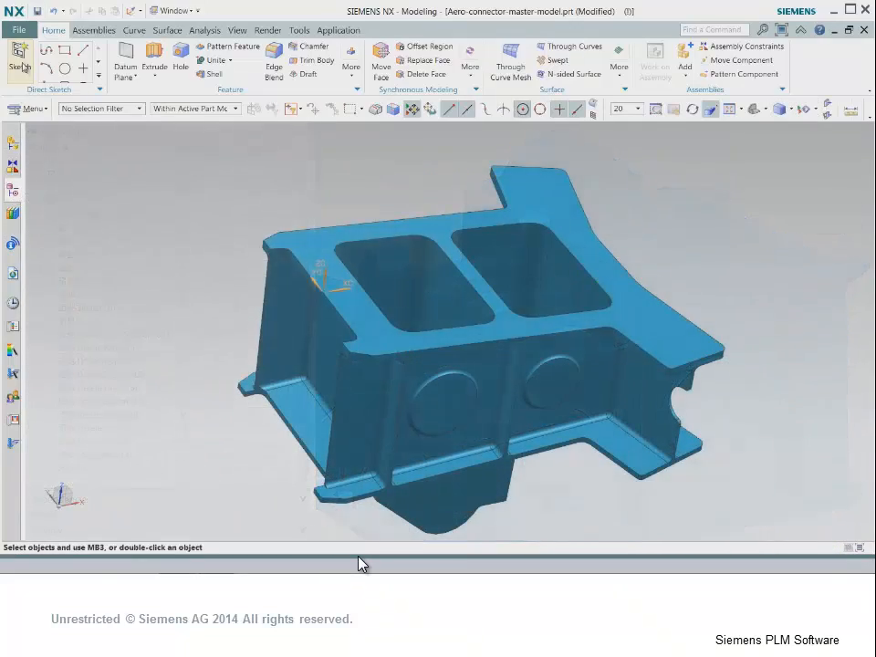
- Start an On Plane sketch at the model's origin on the XY plane, using the Create Plane method
{"action": "left_click", "coordinate": [20, 55]}
{"action": "left_click", "coordinate": [168, 296]}
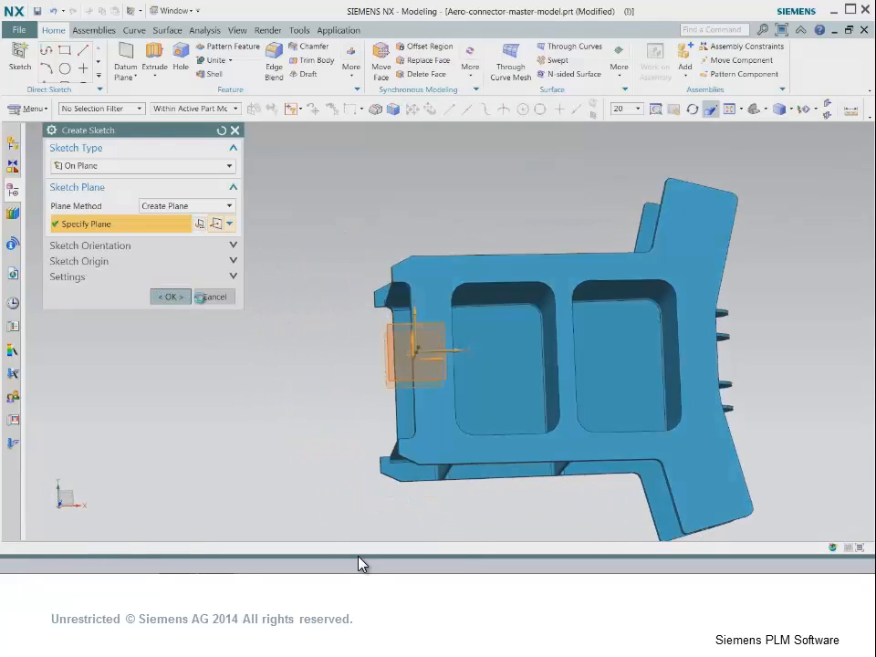